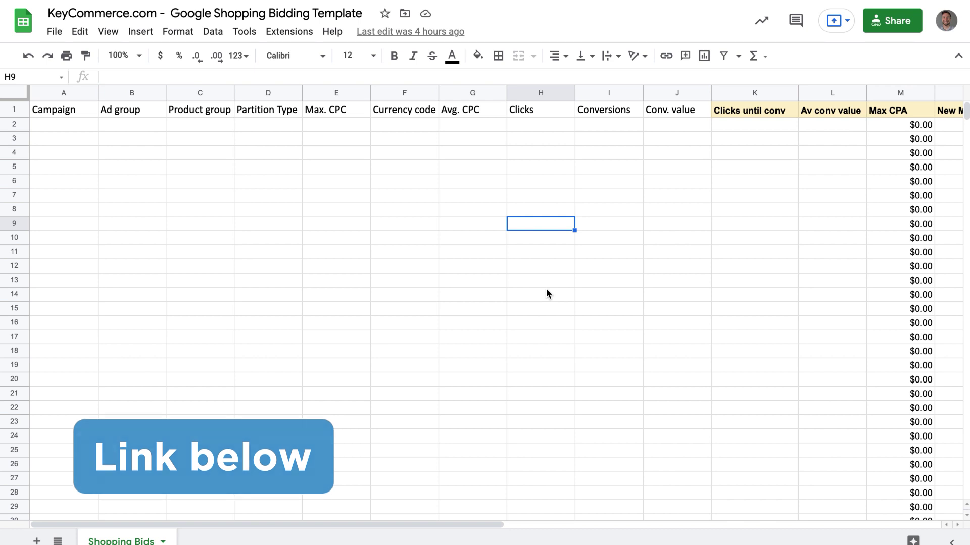
click(53, 34)
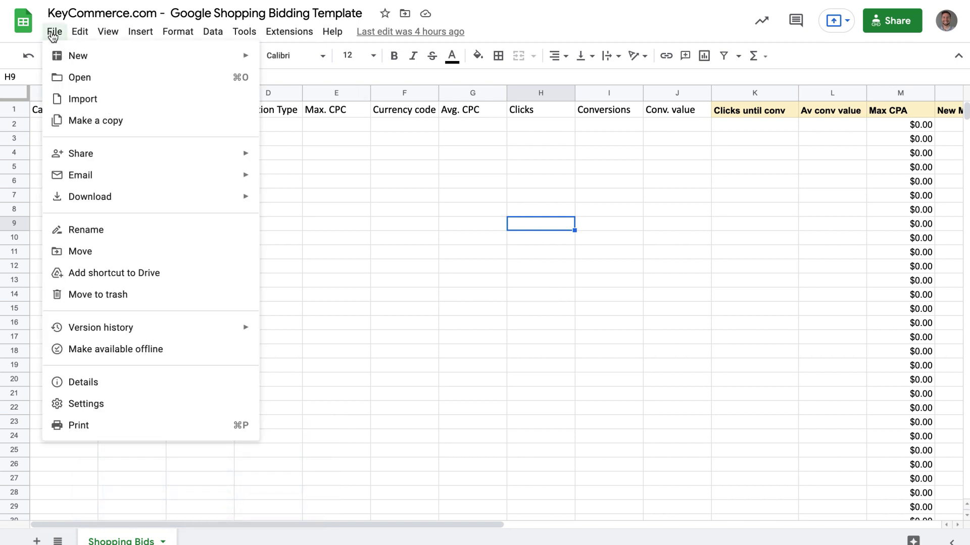
click(602, 303)
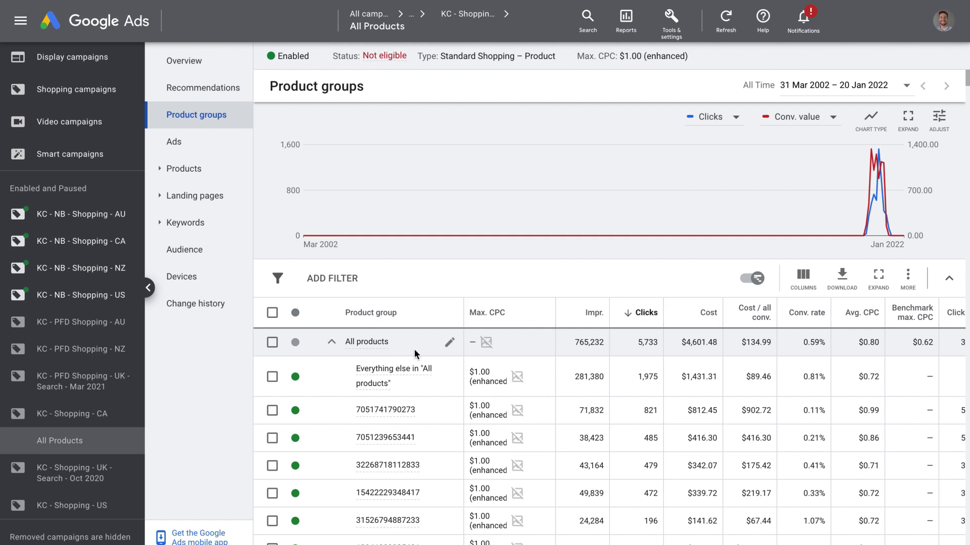
Subdivide the All products group by Item ID with every product group selected, and proceed through the Edit Bids stage
click(450, 345)
scroll(426, 356, down, 5)
scroll(441, 379, down, 3)
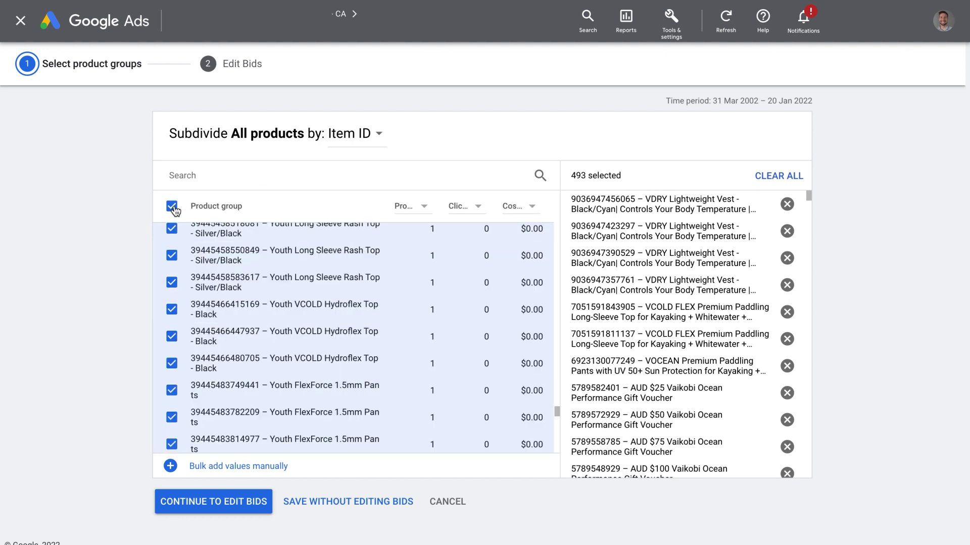
scroll(384, 349, down, 10)
click(212, 502)
click(176, 500)
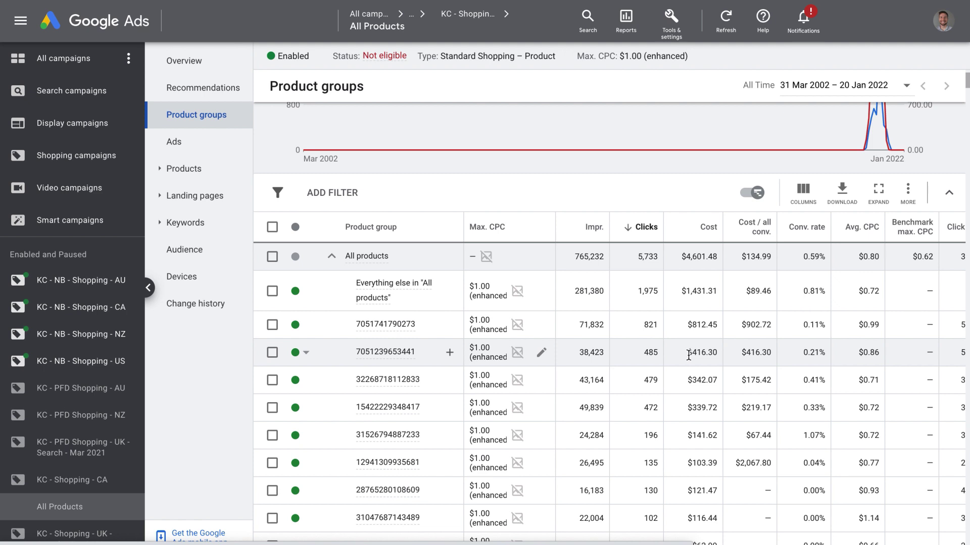
Open the column settings for the product groups table and remove all removable columns from the current set
click(803, 195)
click(785, 228)
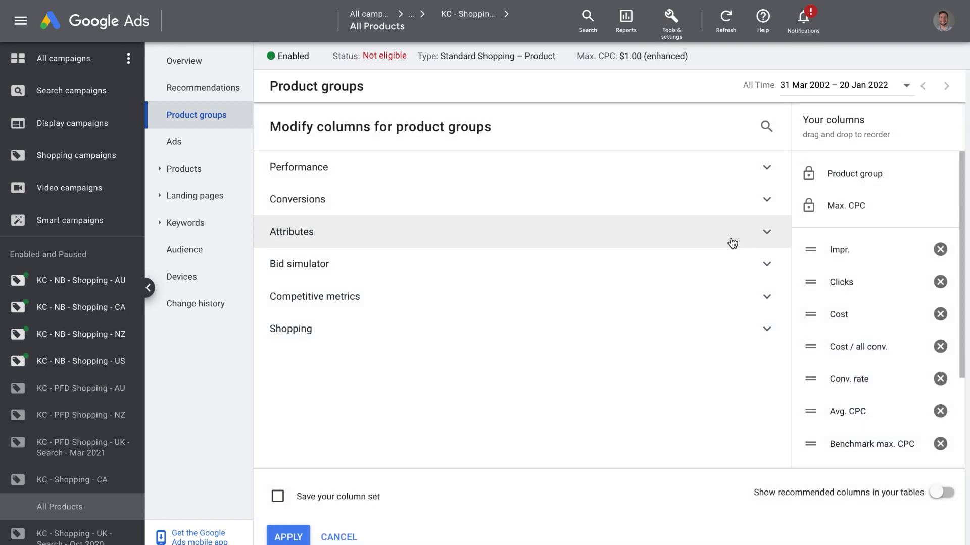
click(940, 250)
click(940, 249)
click(939, 250)
click(940, 249)
click(940, 250)
click(942, 250)
click(942, 250)
click(944, 249)
click(945, 250)
click(944, 249)
click(945, 250)
Add the Avg. CPC, Clicks, Conversions and Conv. value columns in that order and apply them to the product groups table
click(454, 175)
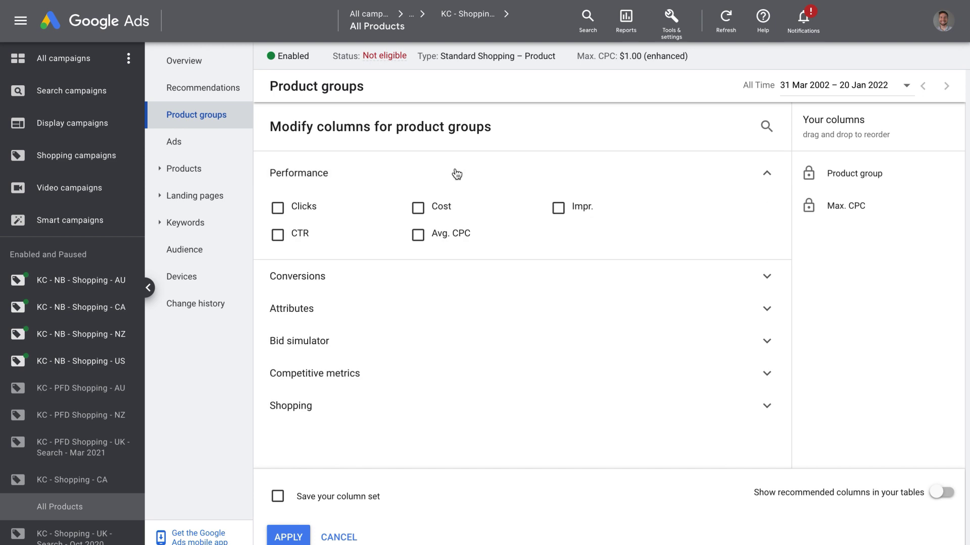
click(438, 237)
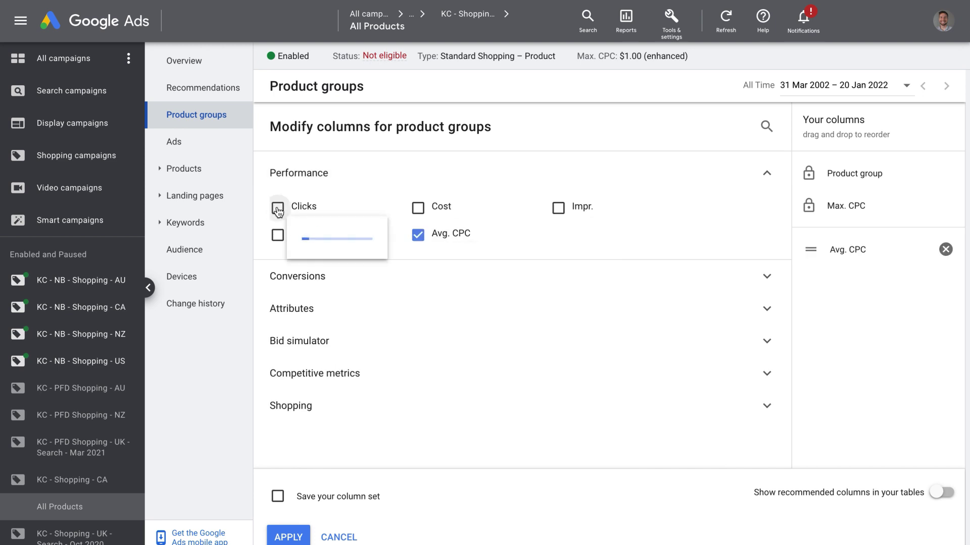
click(279, 207)
click(308, 276)
click(324, 315)
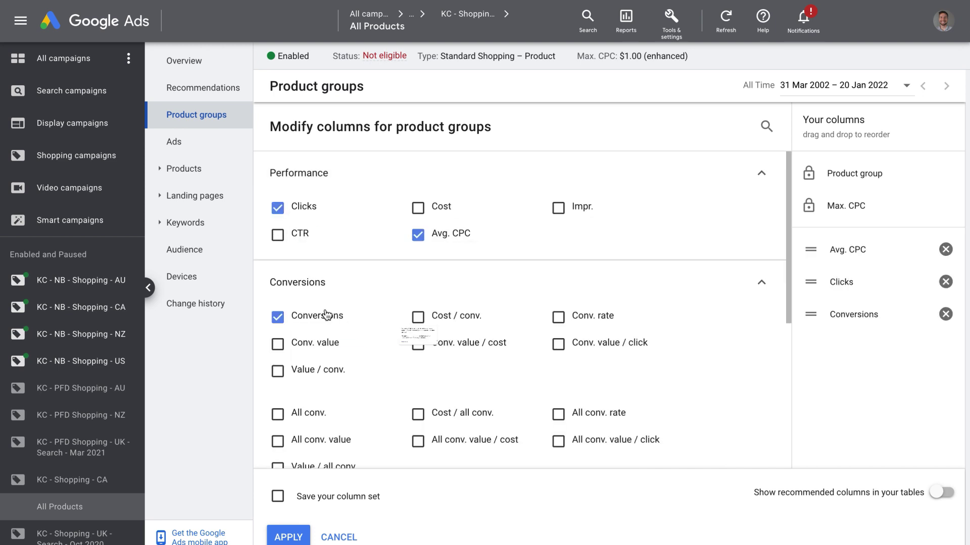
click(320, 347)
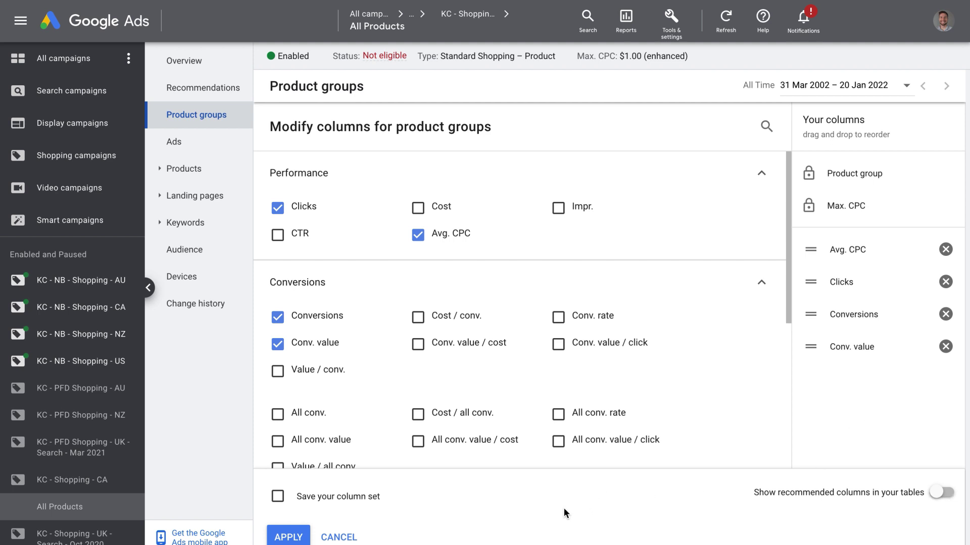
click(285, 538)
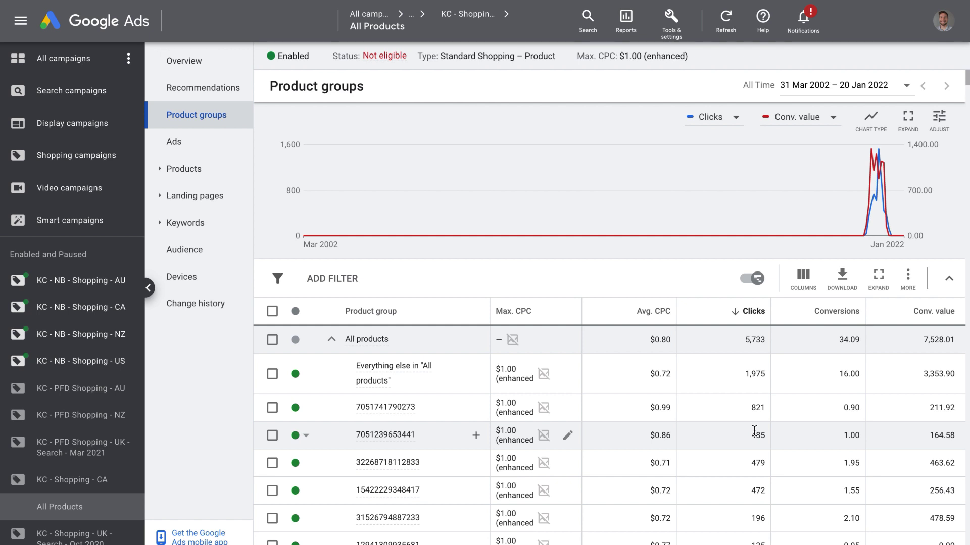
click(821, 87)
click(672, 328)
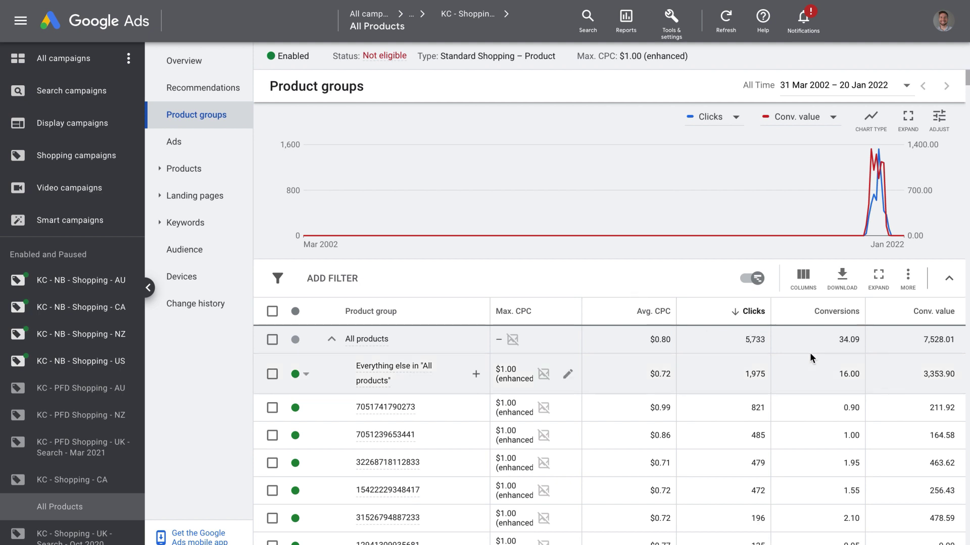
scroll(810, 353, down, 4)
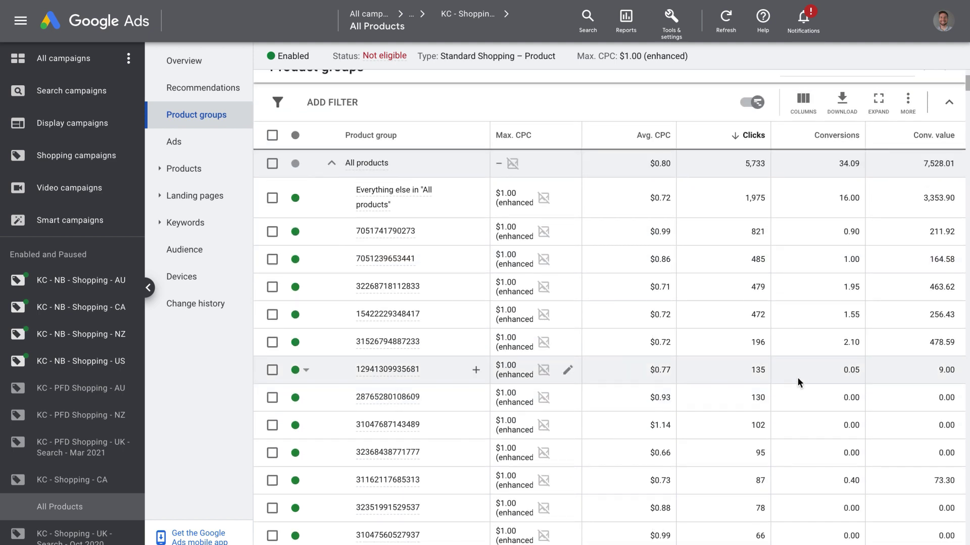
scroll(797, 377, up, 4)
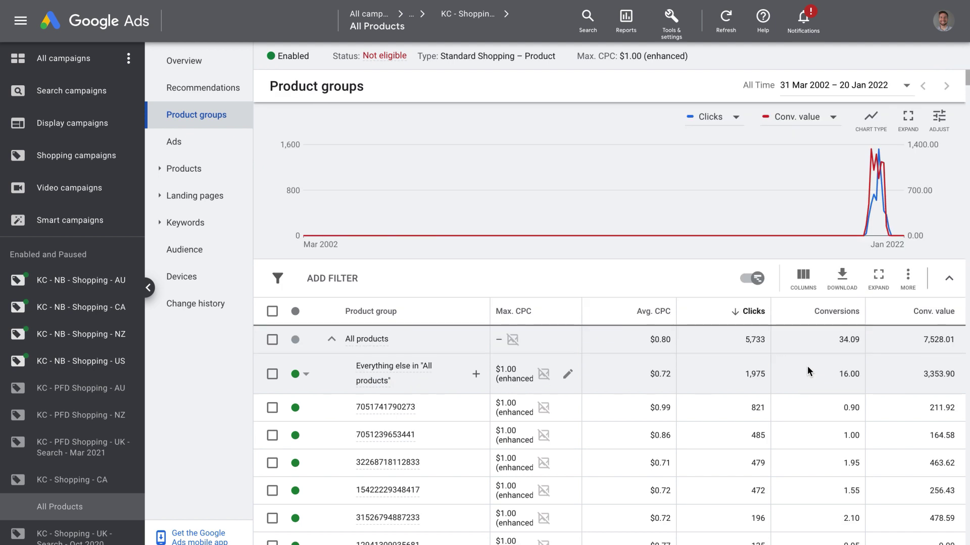
Download the product groups table as a .csv report
click(849, 291)
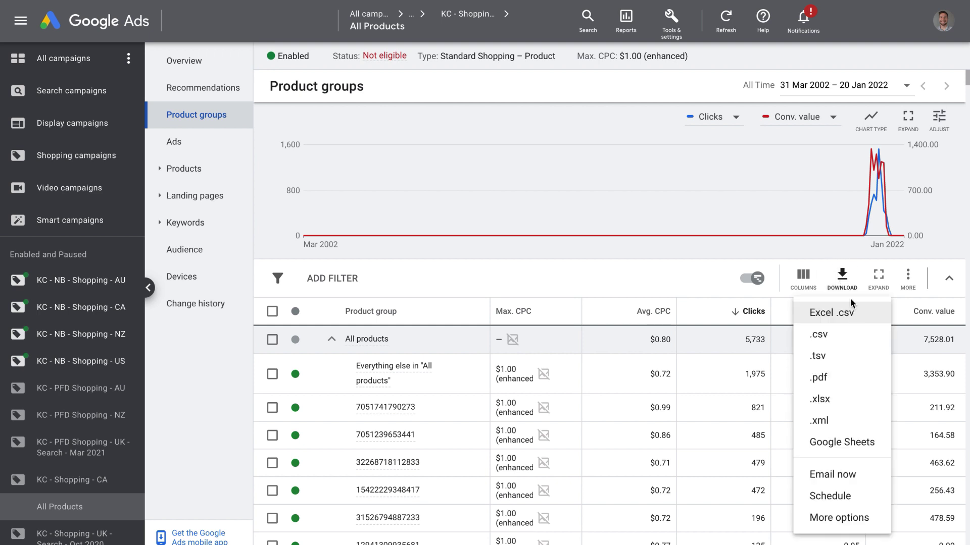
click(837, 341)
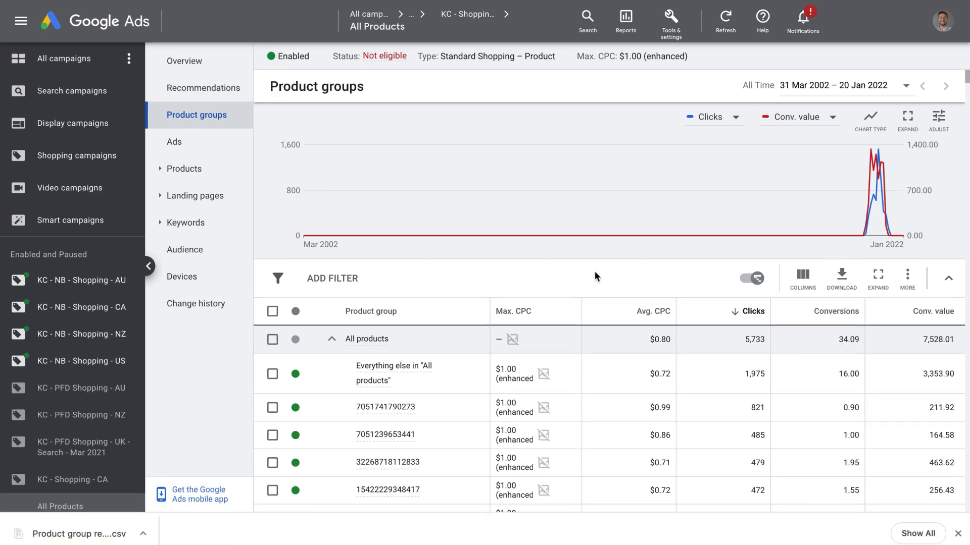
Switch to Google Drive, upload the downloaded Product group report.csv to the folder, and open it with Google Sheets
key(ctrl+Tab)
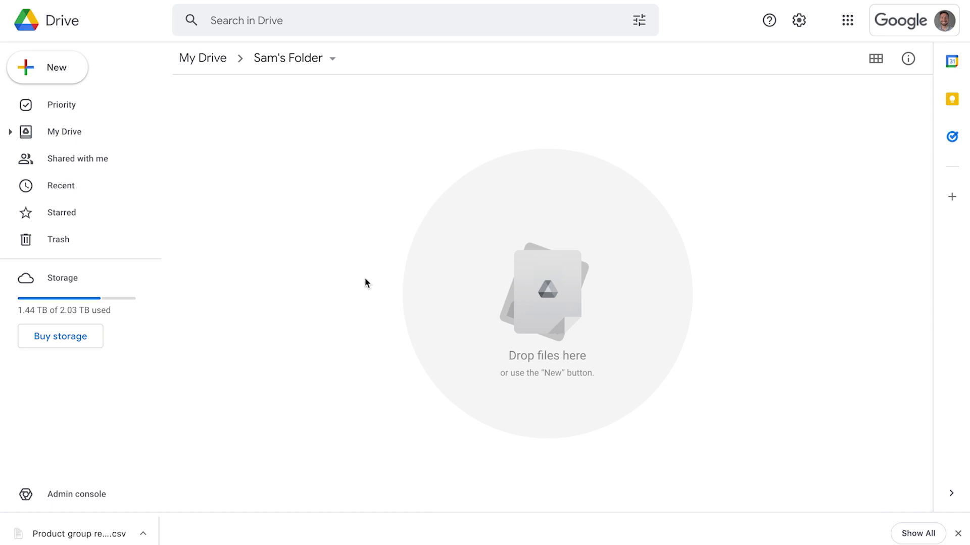
key(ctrl+t)
text(drive)
key(ctrl+w)
drag(76, 534, 281, 130)
right_click(280, 124)
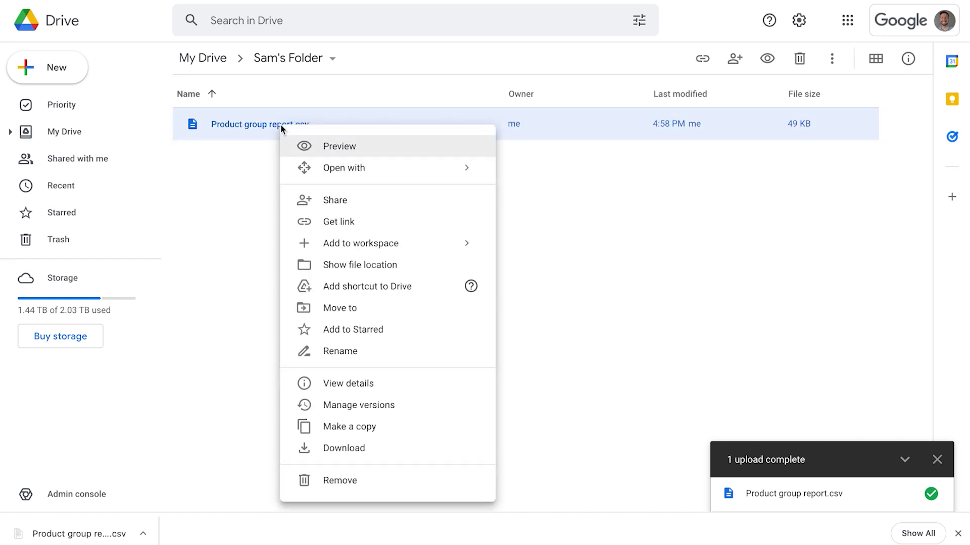
mouse_move(356, 172)
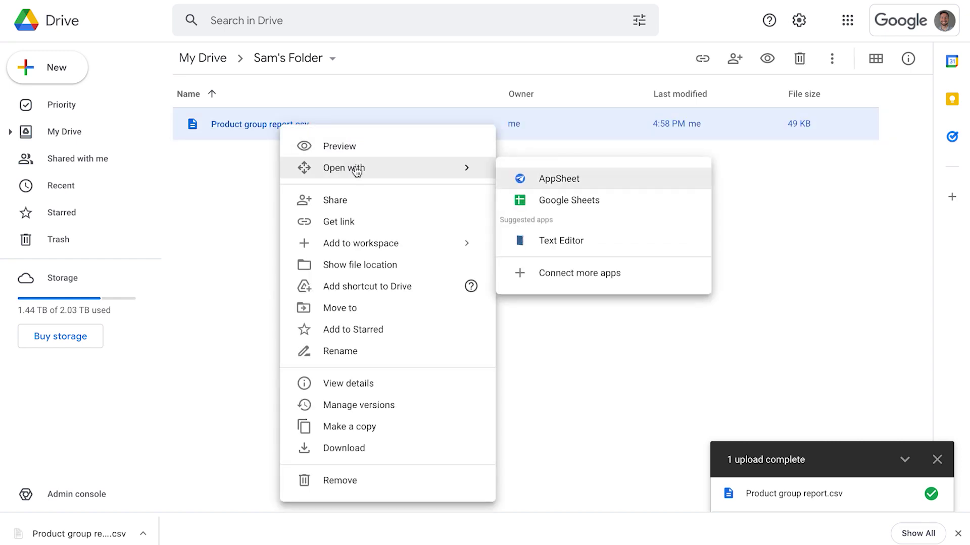
click(544, 200)
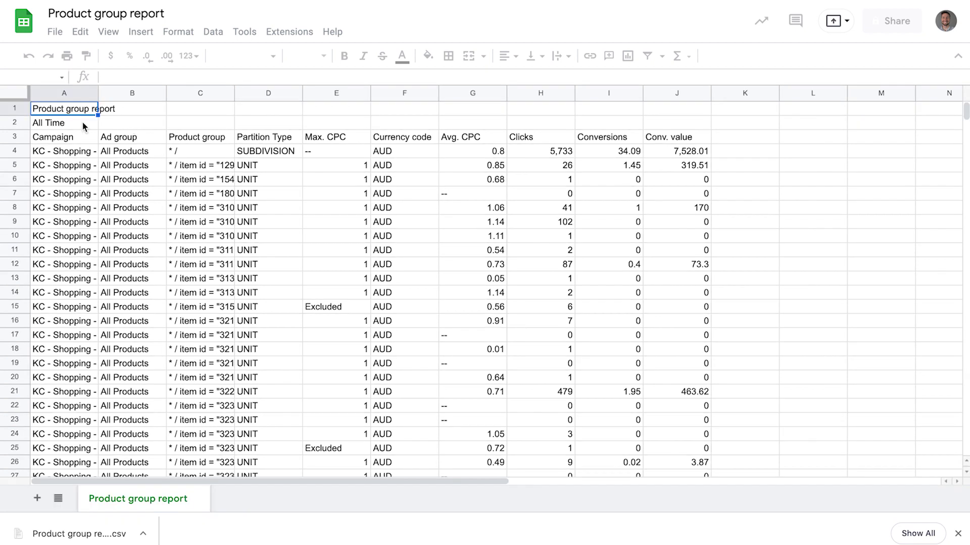
Copy the report range A3:J498, including its header row, and paste it into the bidding template's Shopping Bids sheet starting at A1
click(81, 137)
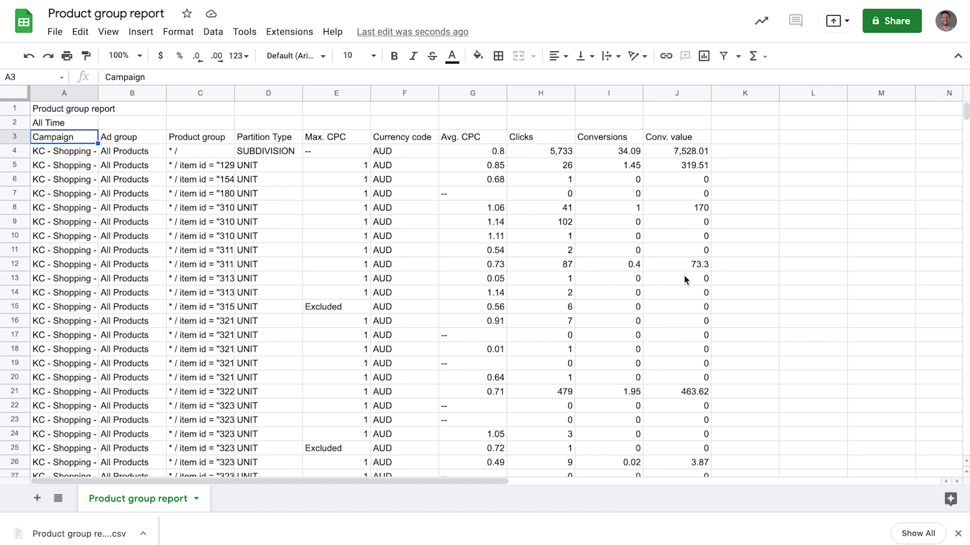
scroll(672, 293, down, 20)
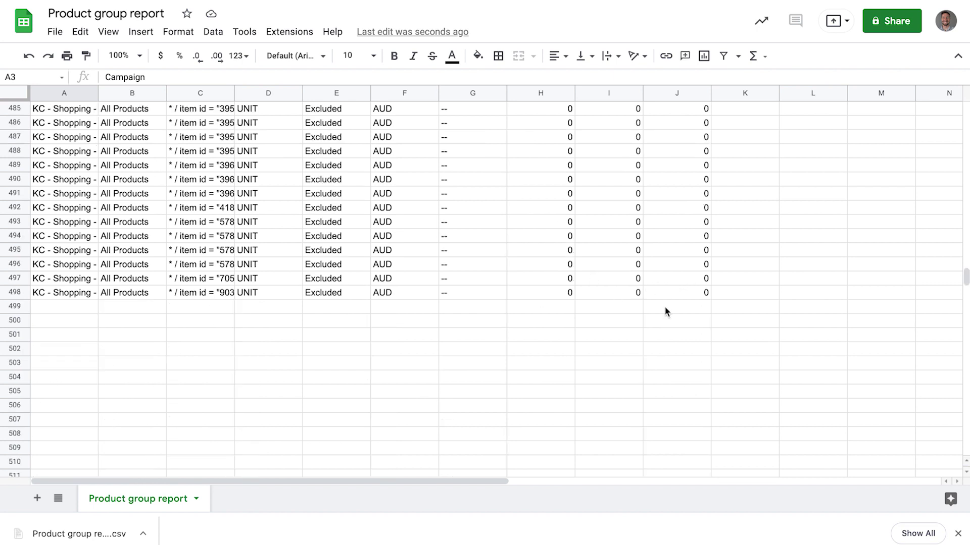
shift+click(690, 292)
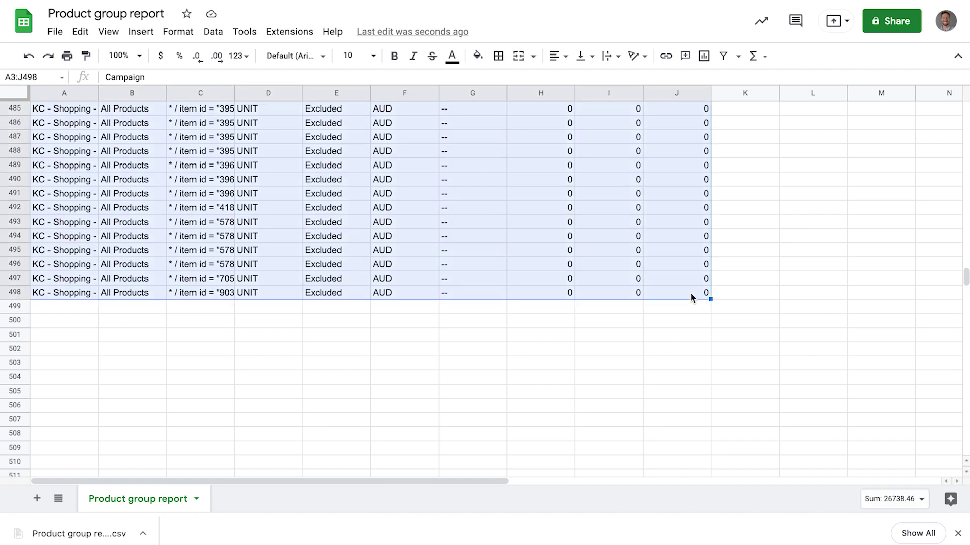
right_click(424, 208)
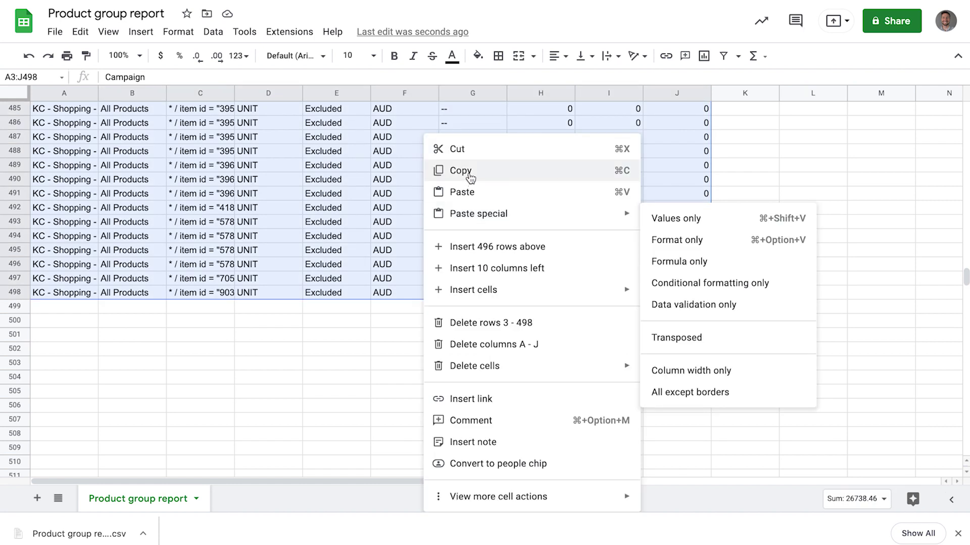
click(470, 177)
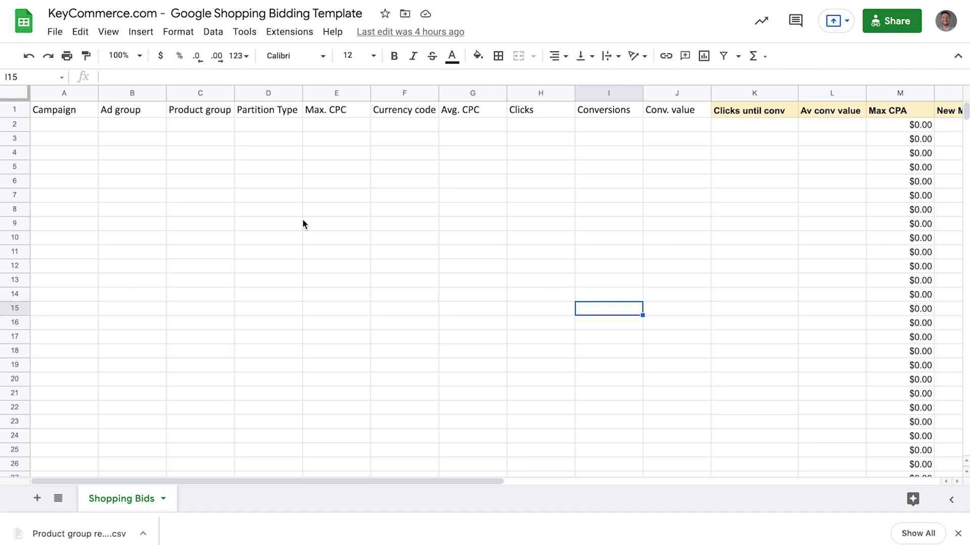
click(68, 113)
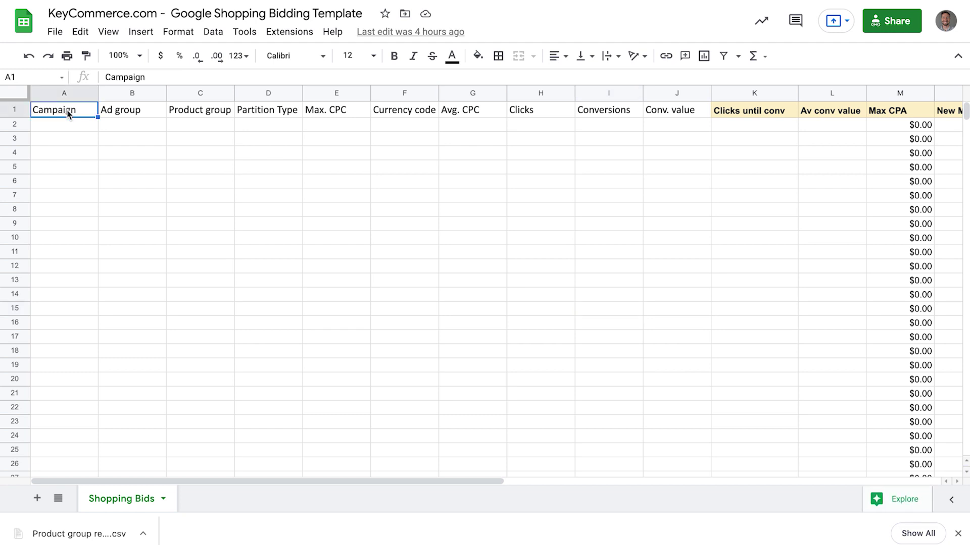
key(ctrl+v)
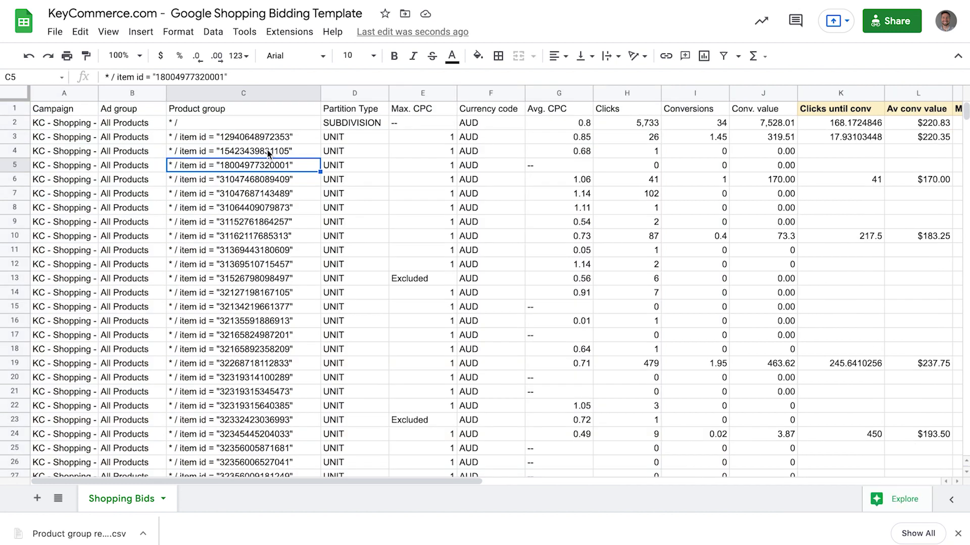
Examine the template's calculated columns, including Clicks until conv, Profit Margin, Max CPA, New Max CPC and Profit Generated, for individual product rows
scroll(564, 195, right, 5)
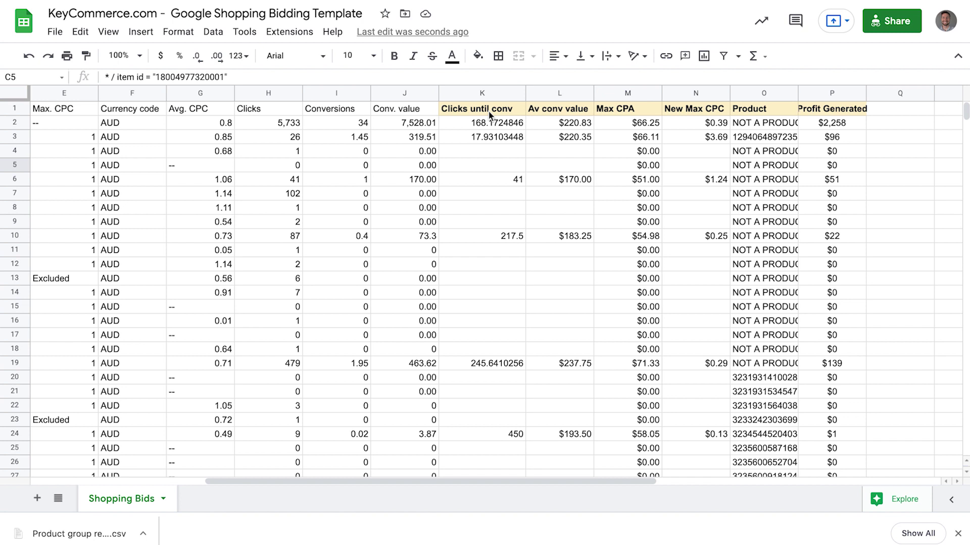
click(478, 150)
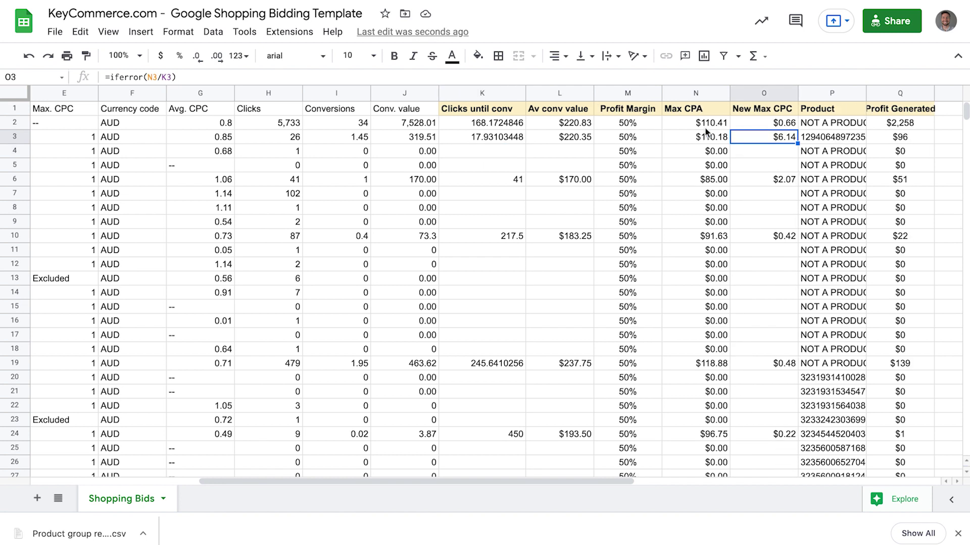
click(642, 123)
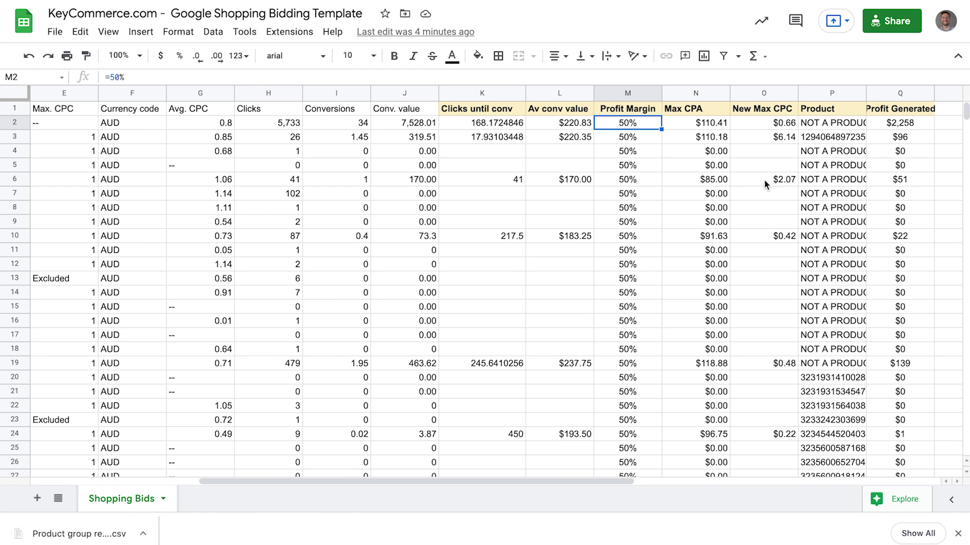
click(784, 179)
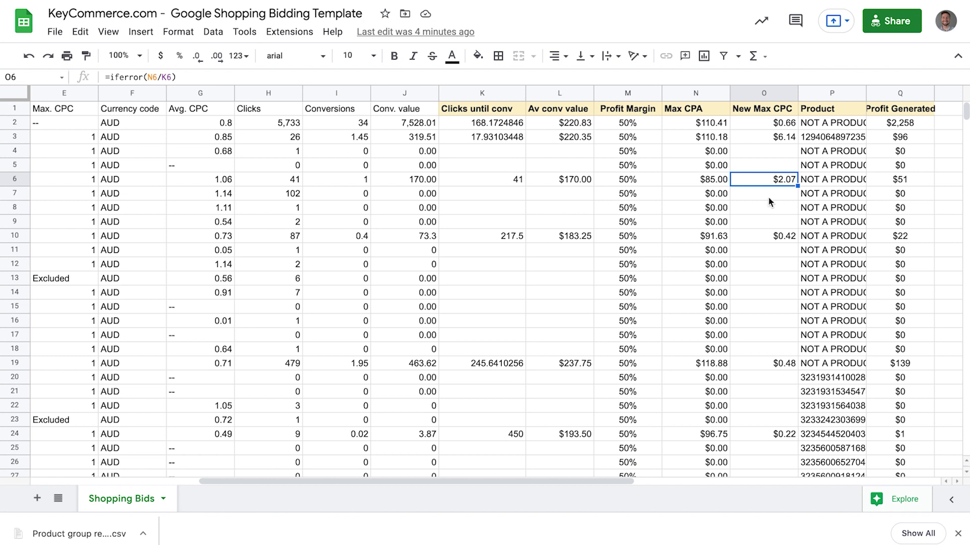
click(777, 237)
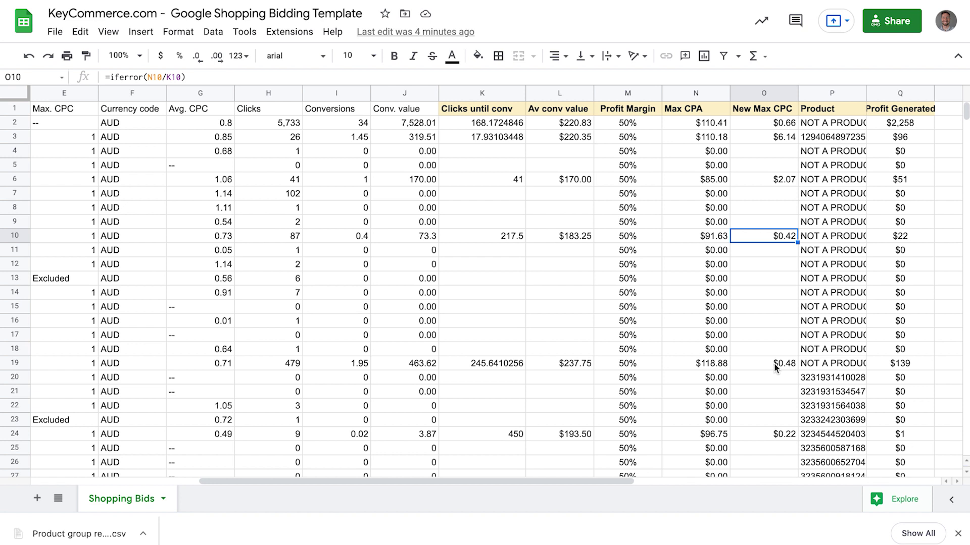
click(942, 194)
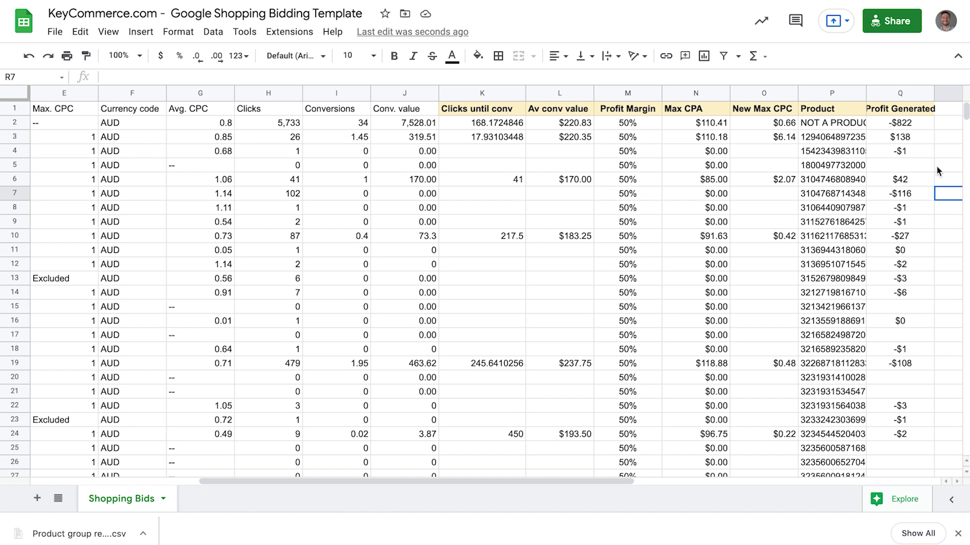
click(912, 124)
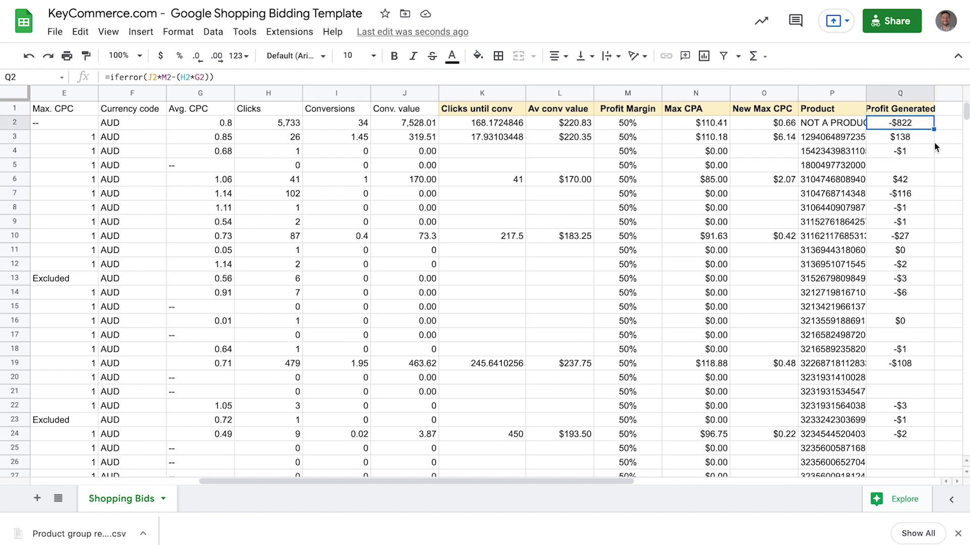
click(912, 140)
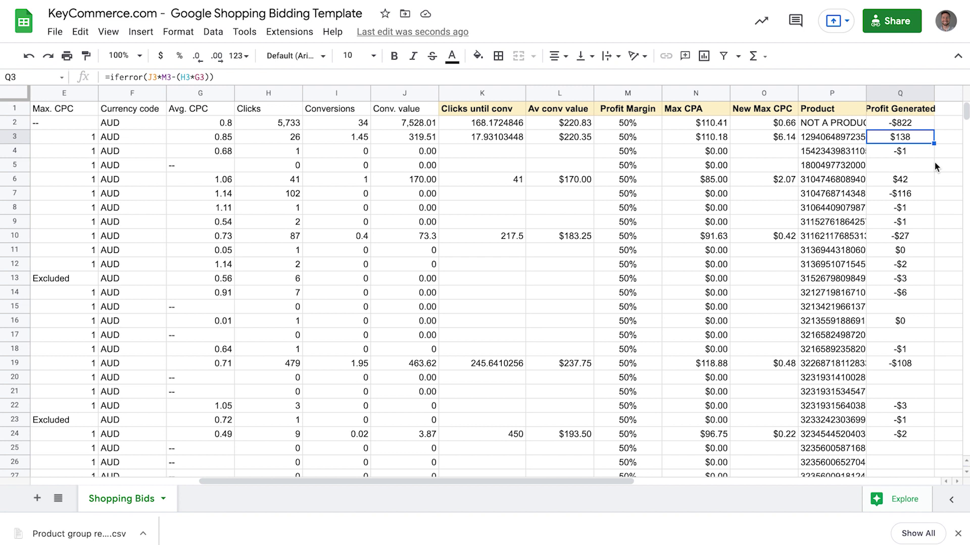
click(913, 181)
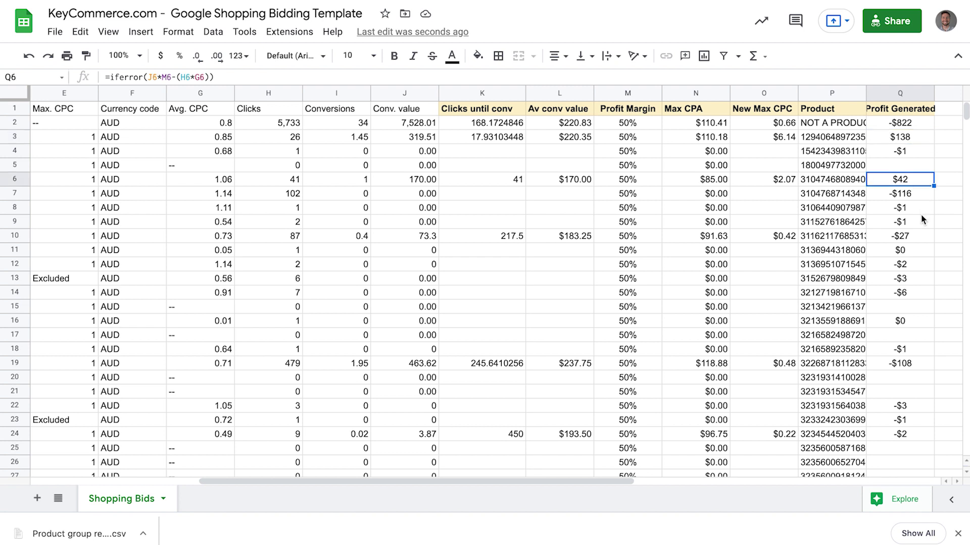
Compare the Profit Generated and New Max CPC values of the product rows, especially rows 3, 6 and 7
click(901, 199)
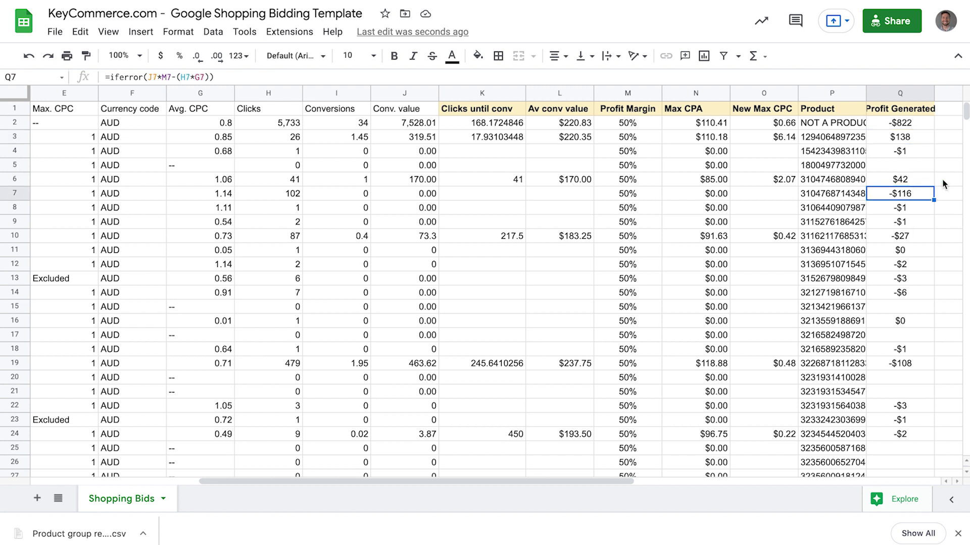
click(910, 183)
click(911, 141)
click(781, 138)
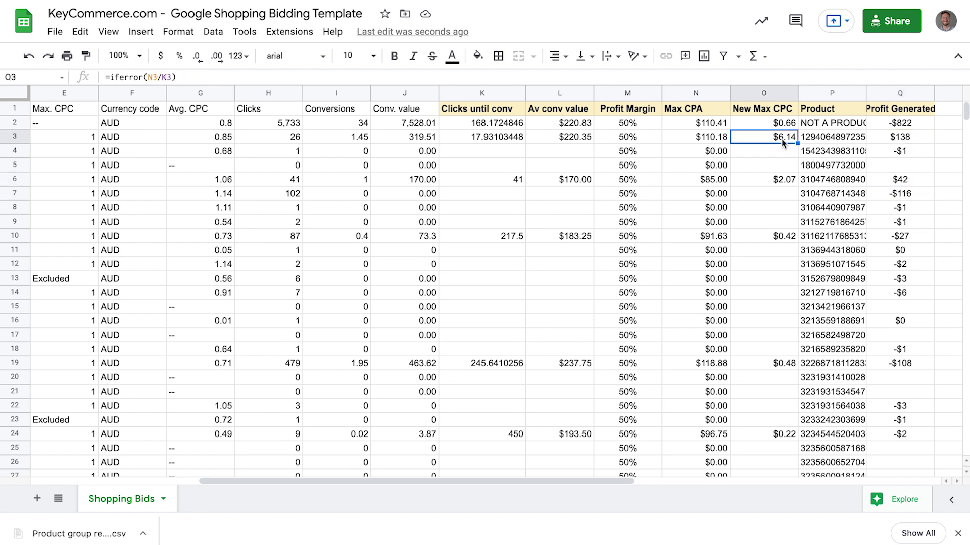
click(778, 181)
click(780, 140)
click(909, 137)
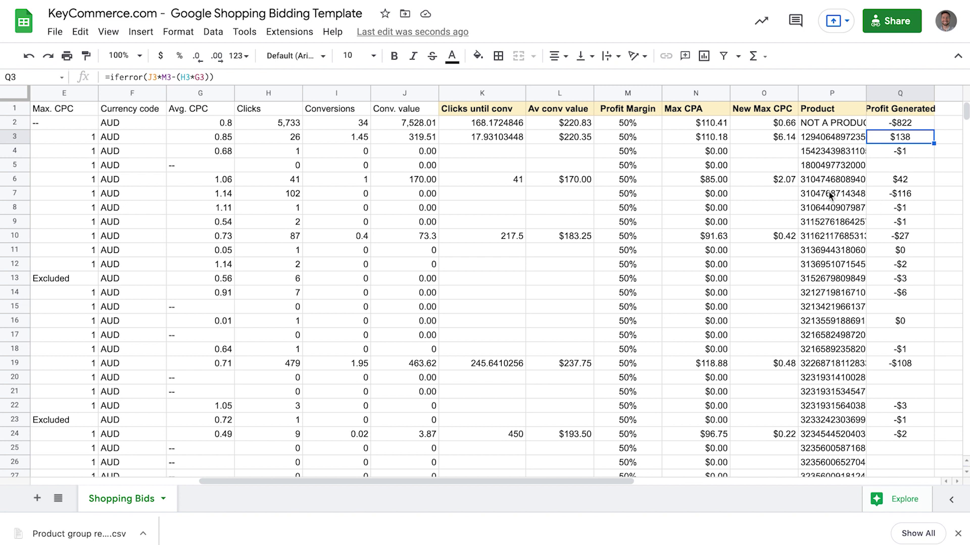
click(765, 93)
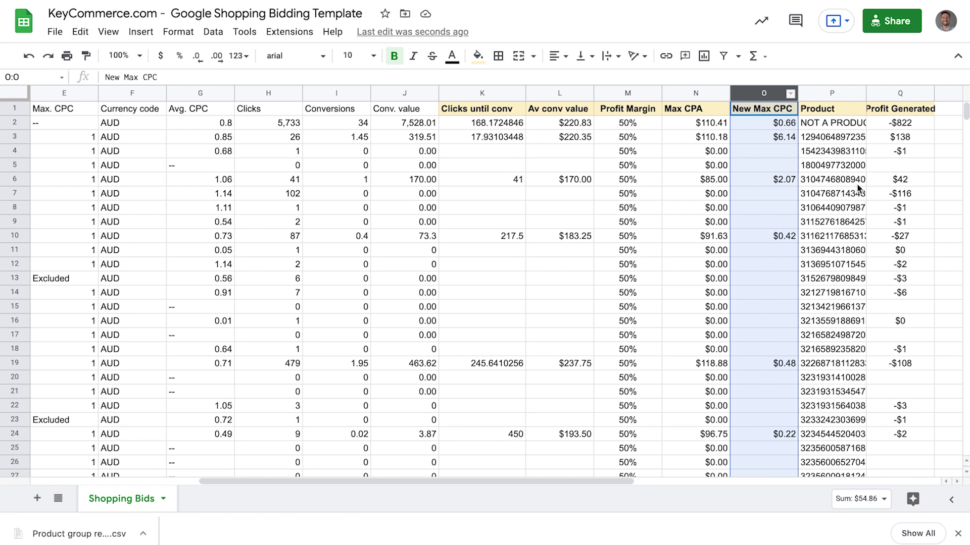
click(904, 165)
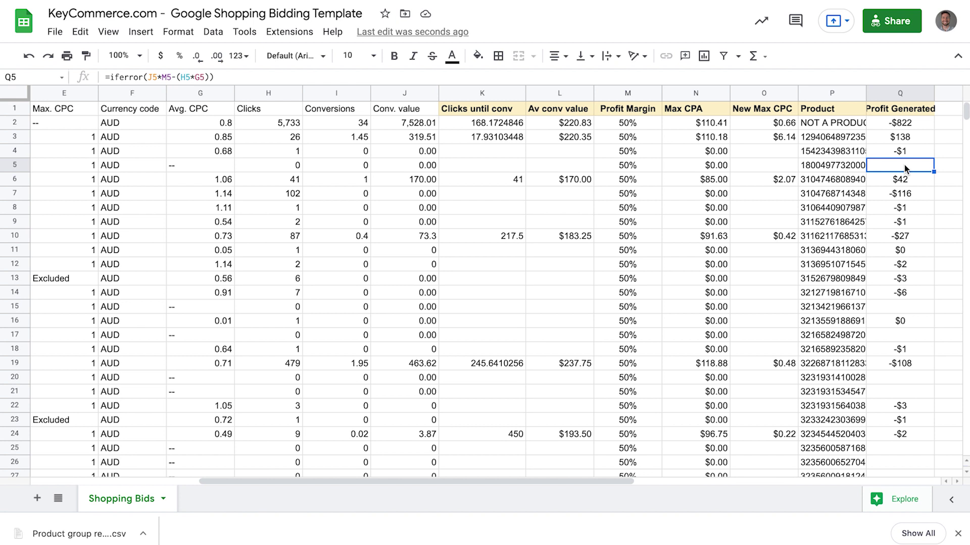
Check the current Max. CPC and Avg. CPC against New Max CPC and Profit Generated, mainly for the product in row 3
click(69, 142)
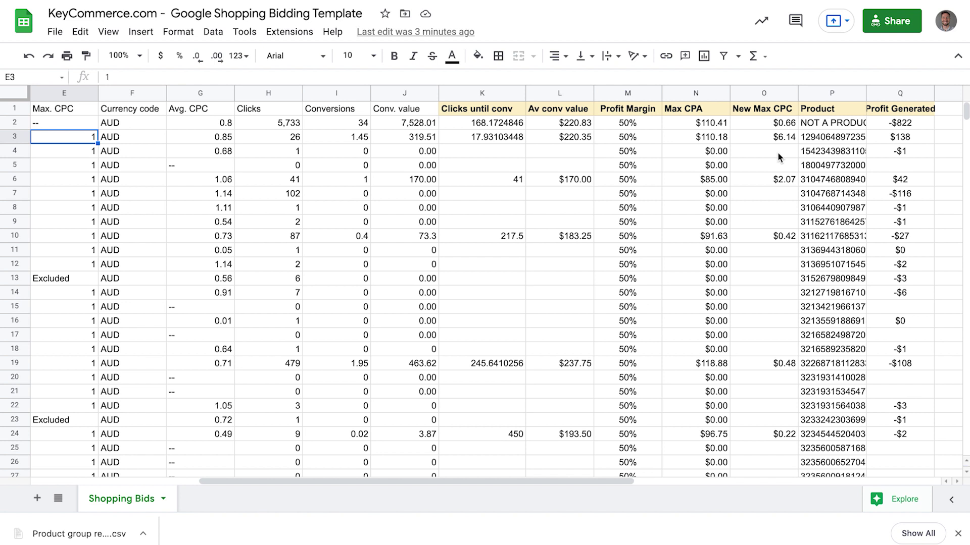
click(782, 238)
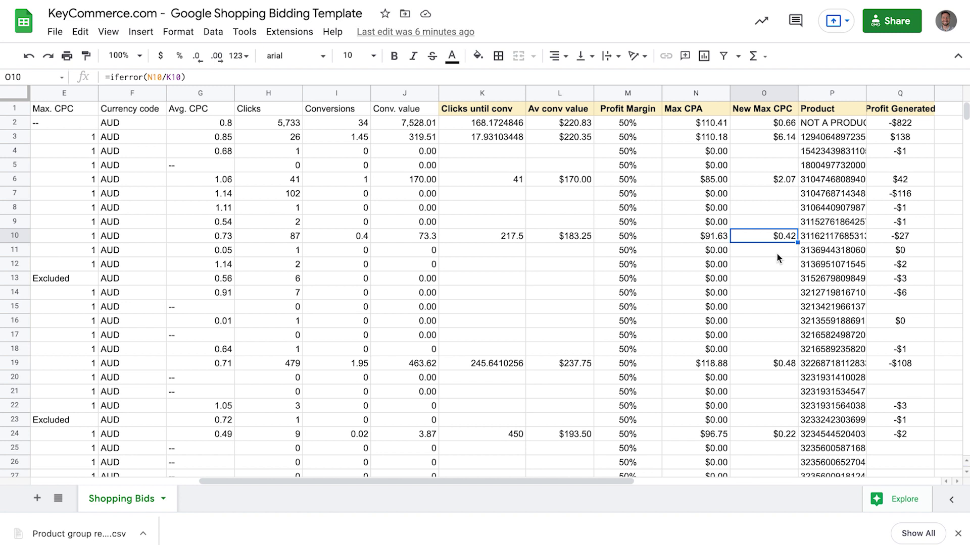
click(765, 194)
key(Right)
key(Right)
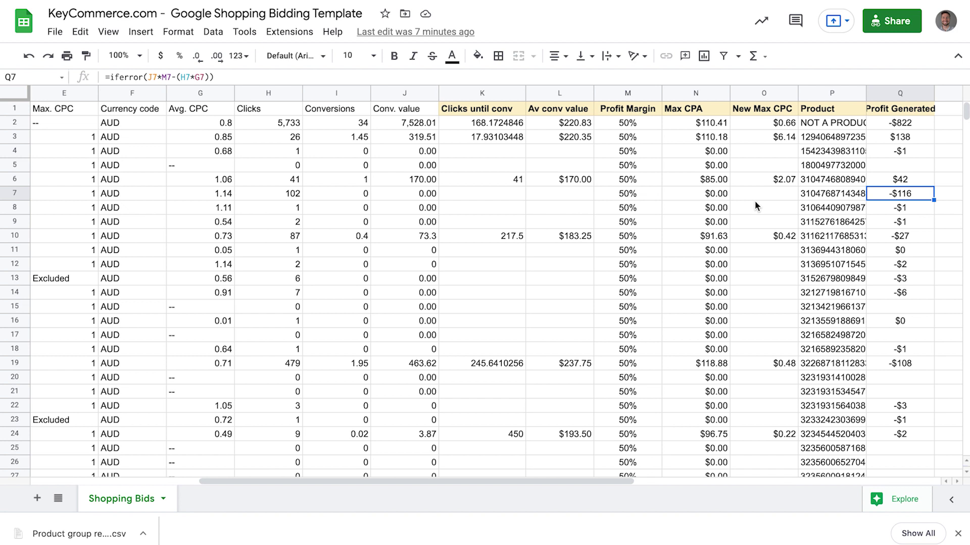
click(778, 140)
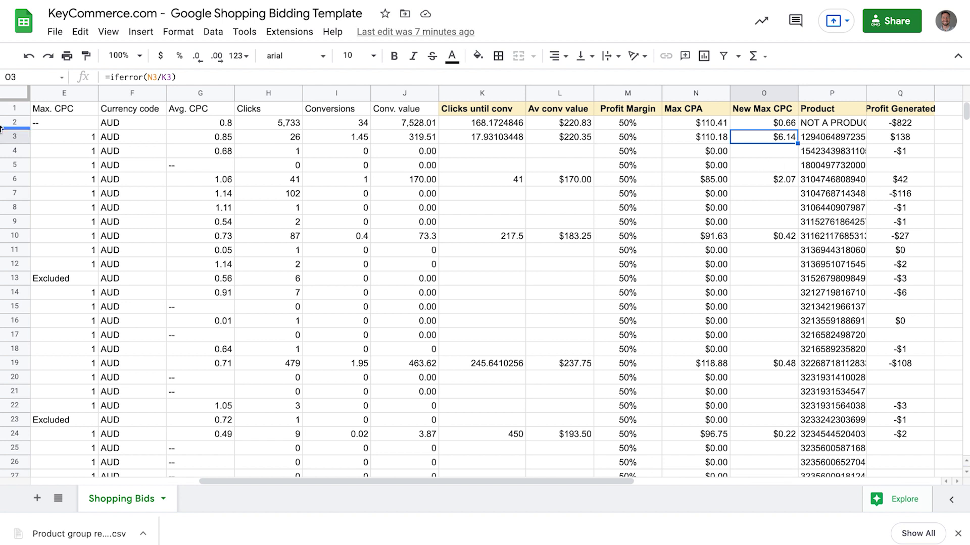
click(90, 143)
click(217, 144)
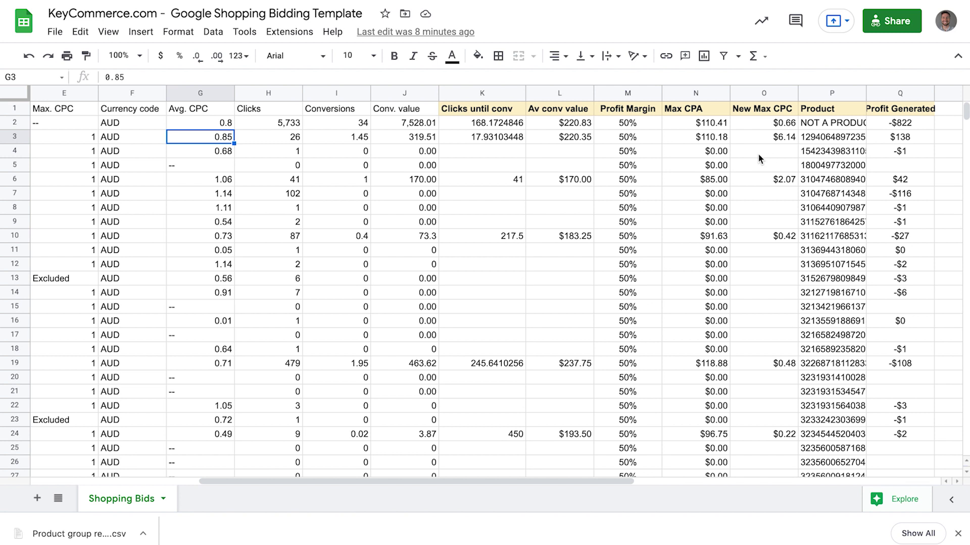
click(81, 144)
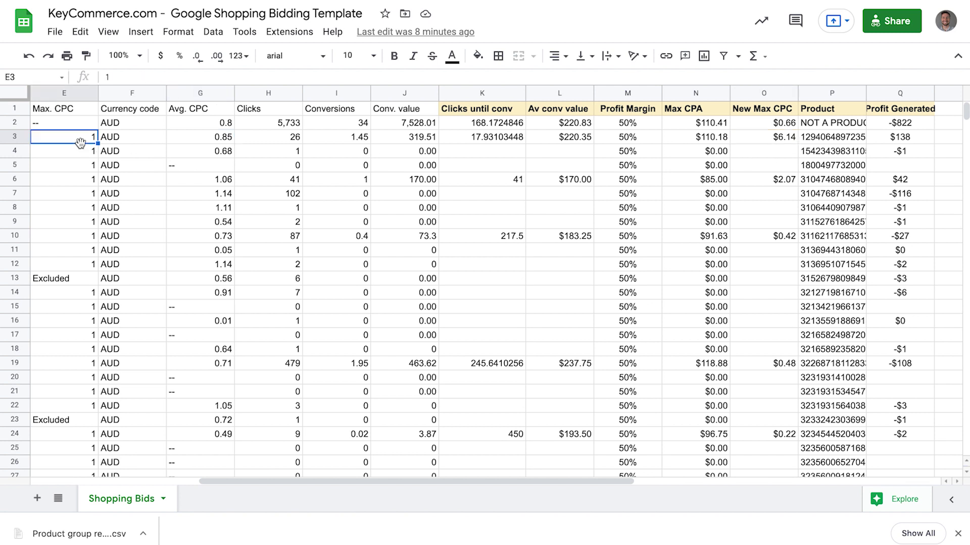
click(764, 138)
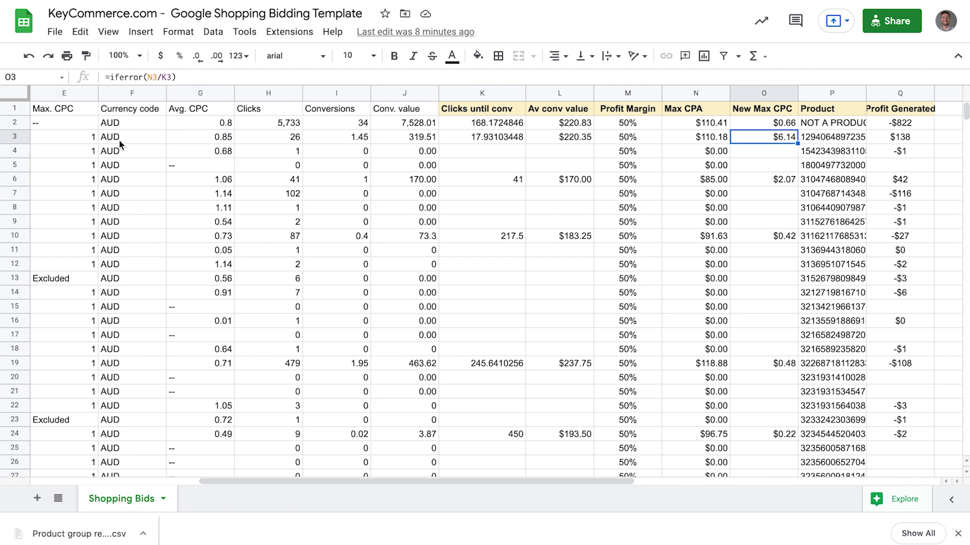
click(75, 139)
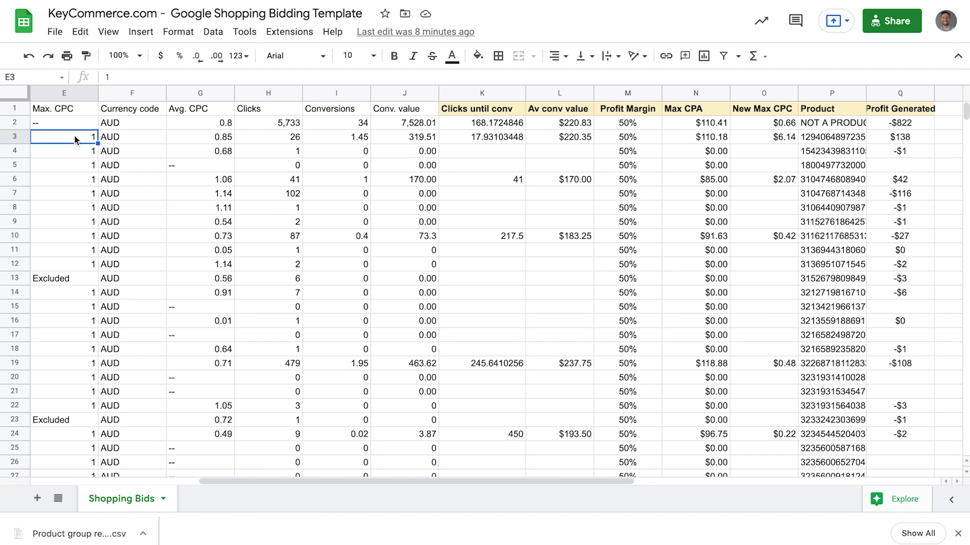
click(906, 139)
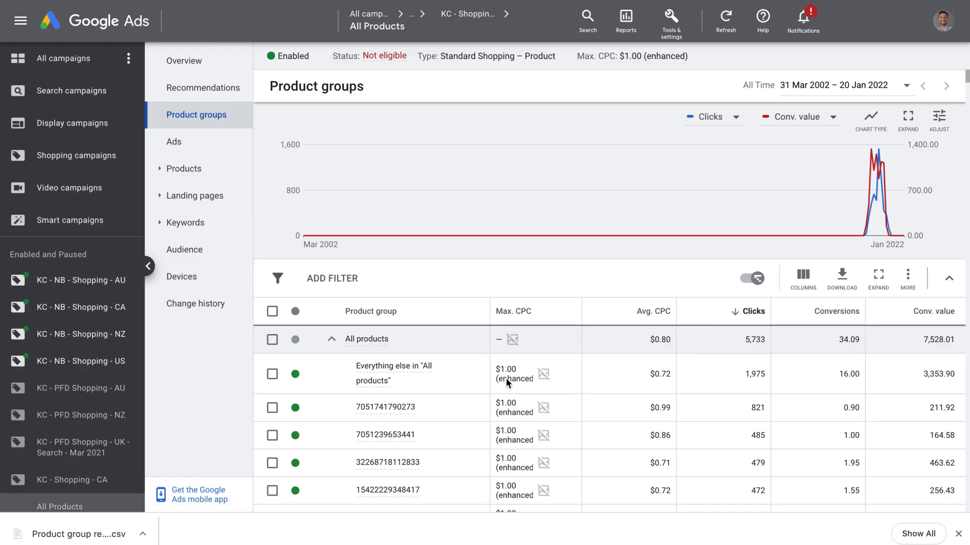
Switch to Google Ads and try to set the Max. CPC of the Everything else in "All products" group to $1.5
mouse_move(510, 379)
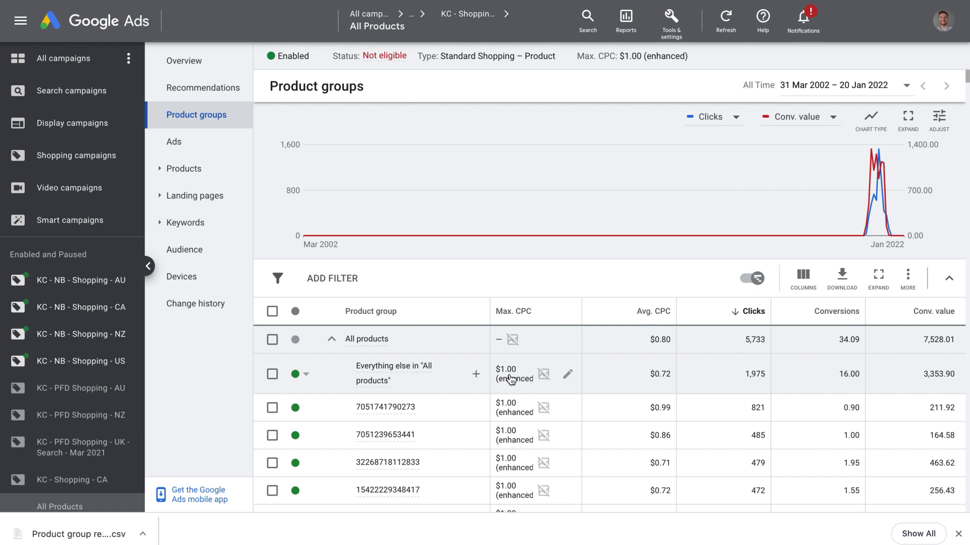
click(569, 377)
click(567, 397)
text(.5)
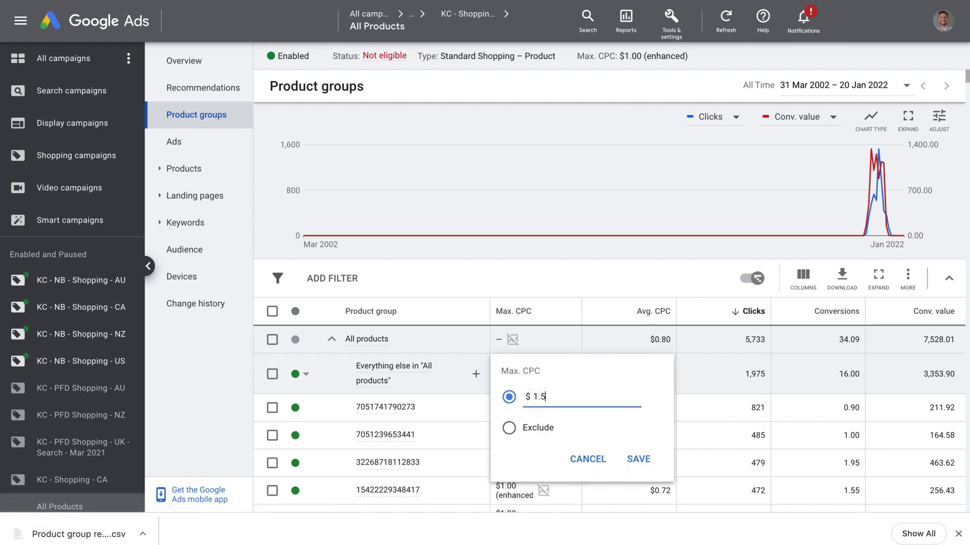
key(Return)
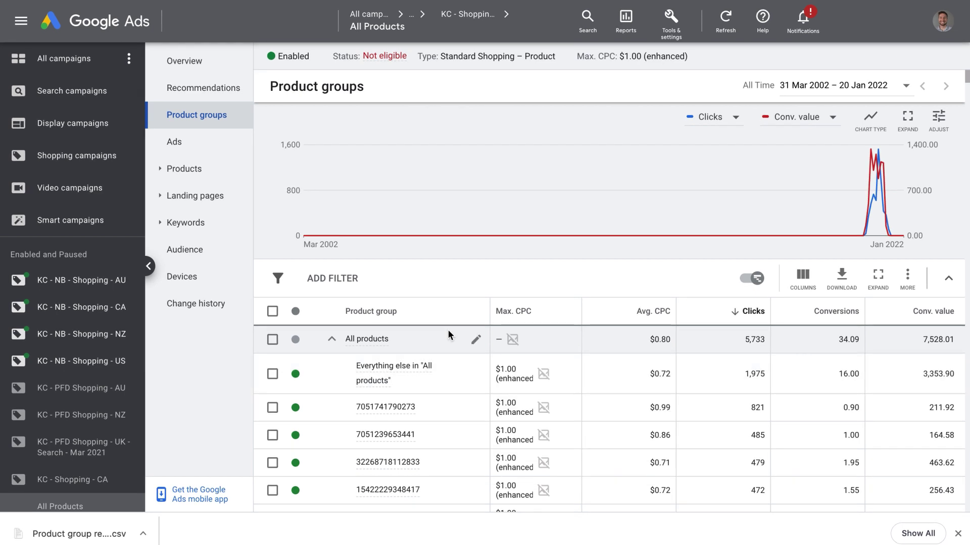